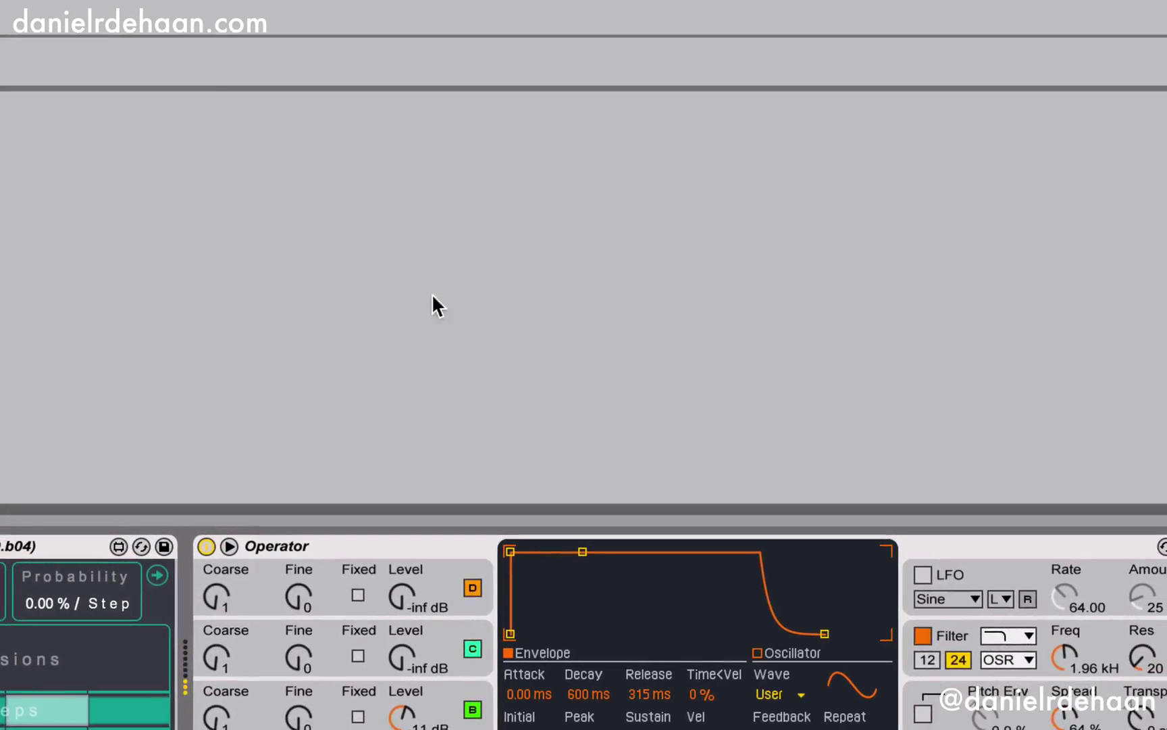
Expand the DRD_Arp.midi device so that its arpeggiator settings are shown
left_click(153, 576)
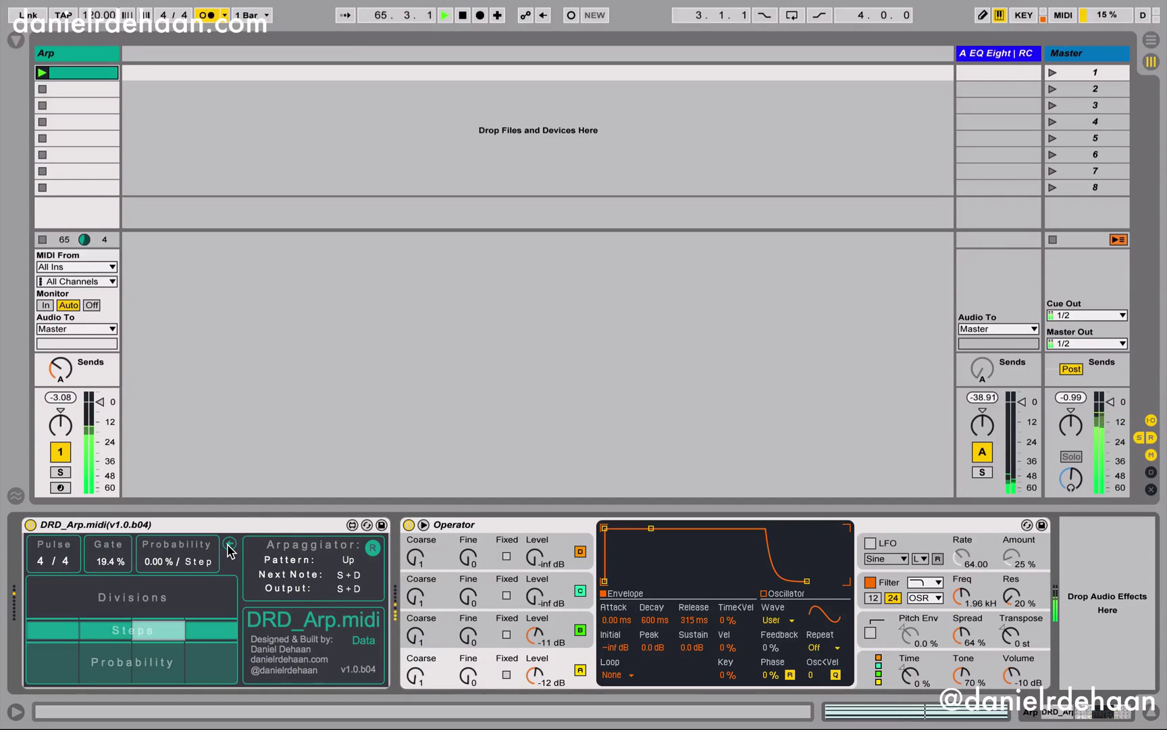
double_click(73, 70)
scroll(367, 514, "up", 2)
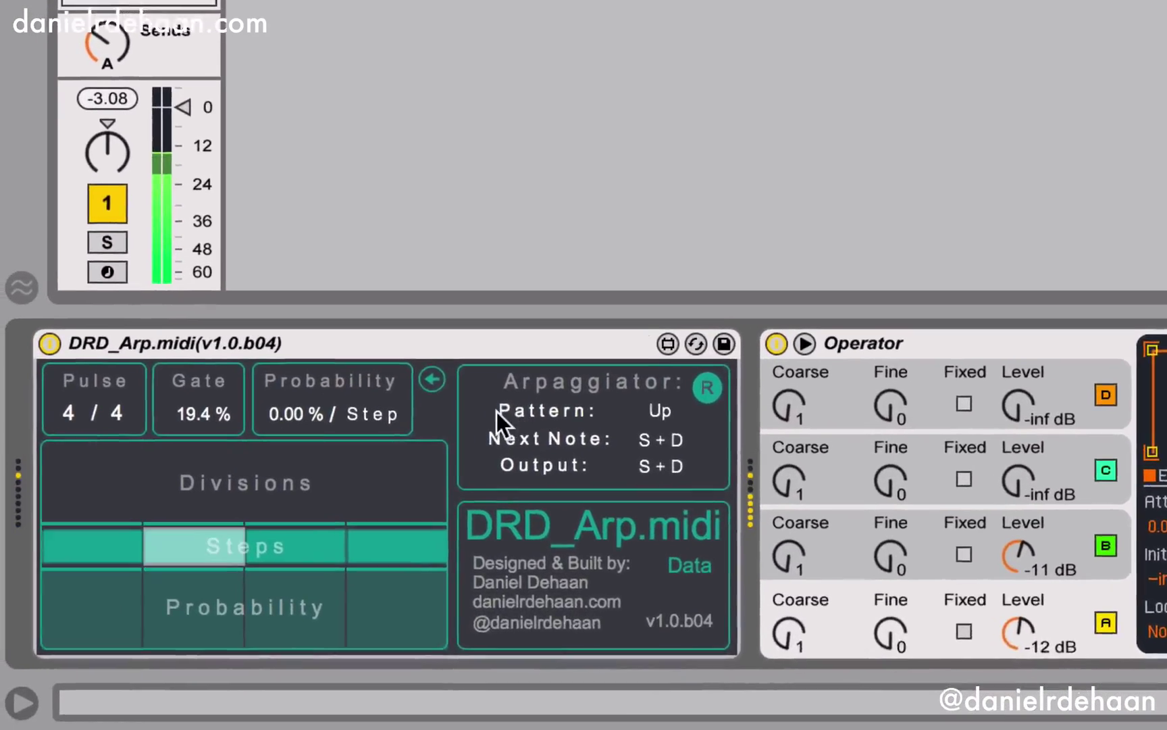
left_click(348, 439)
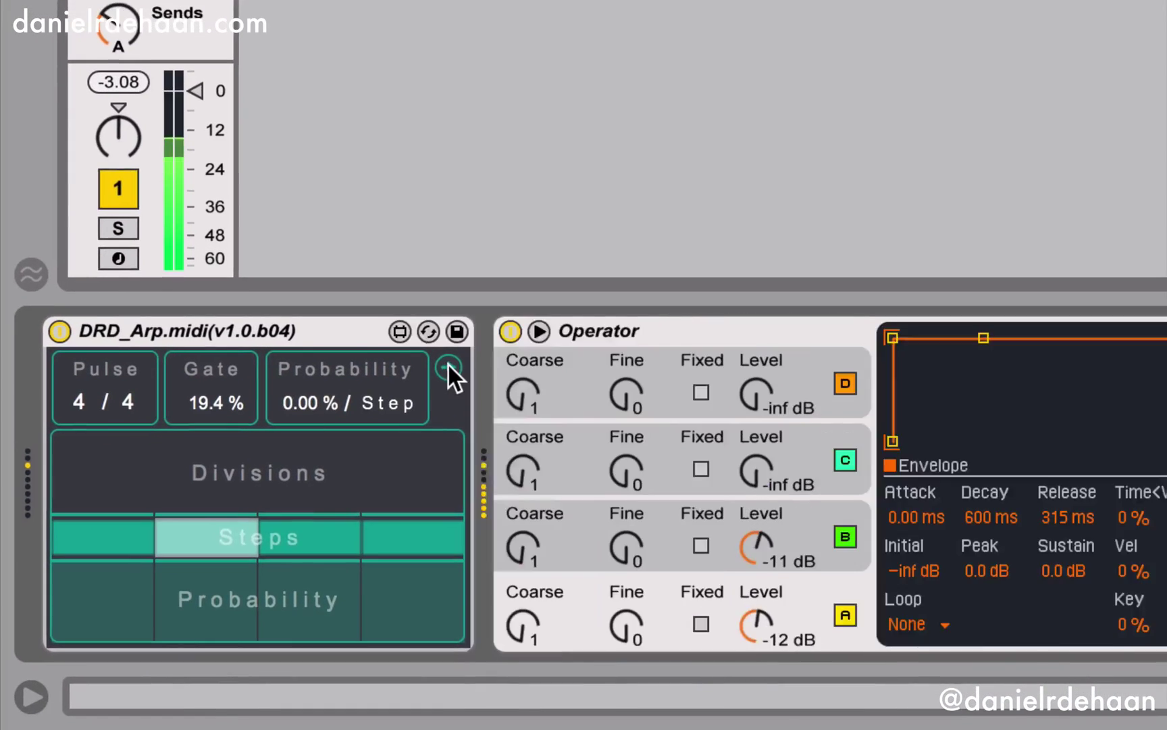
left_click(349, 438)
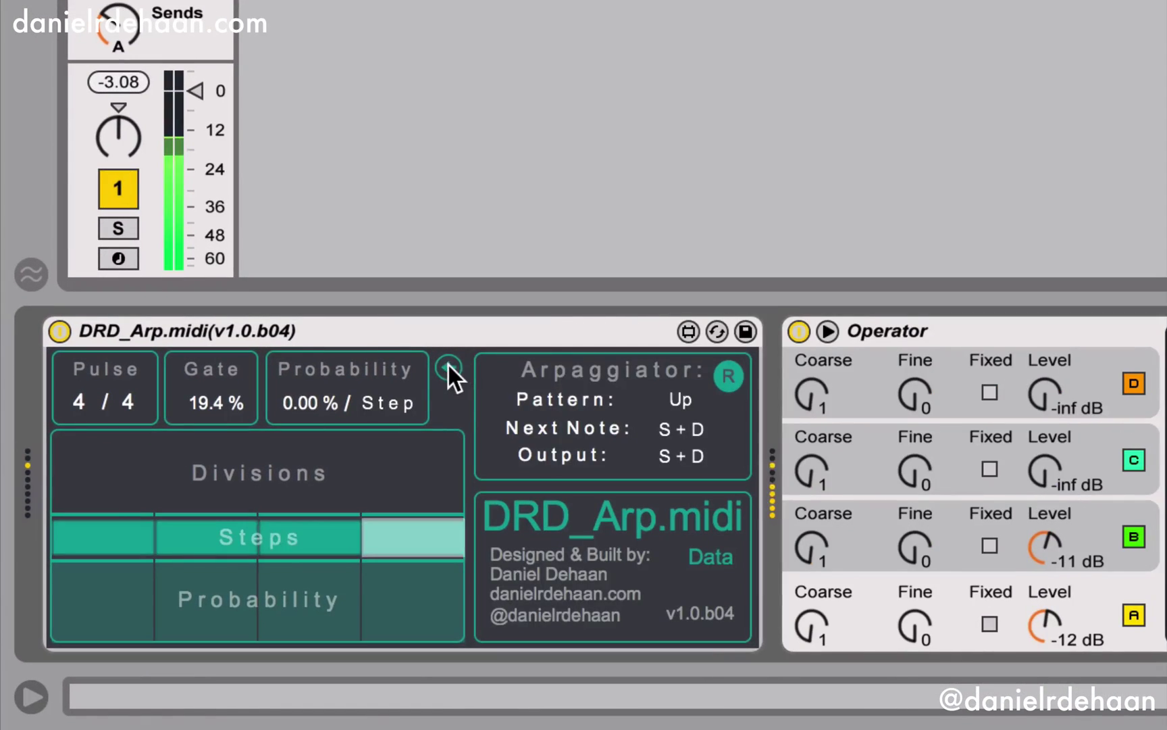
Audition the Chord, Up, Down and Random arpeggiator patterns and return the pattern to Up
left_click(679, 400)
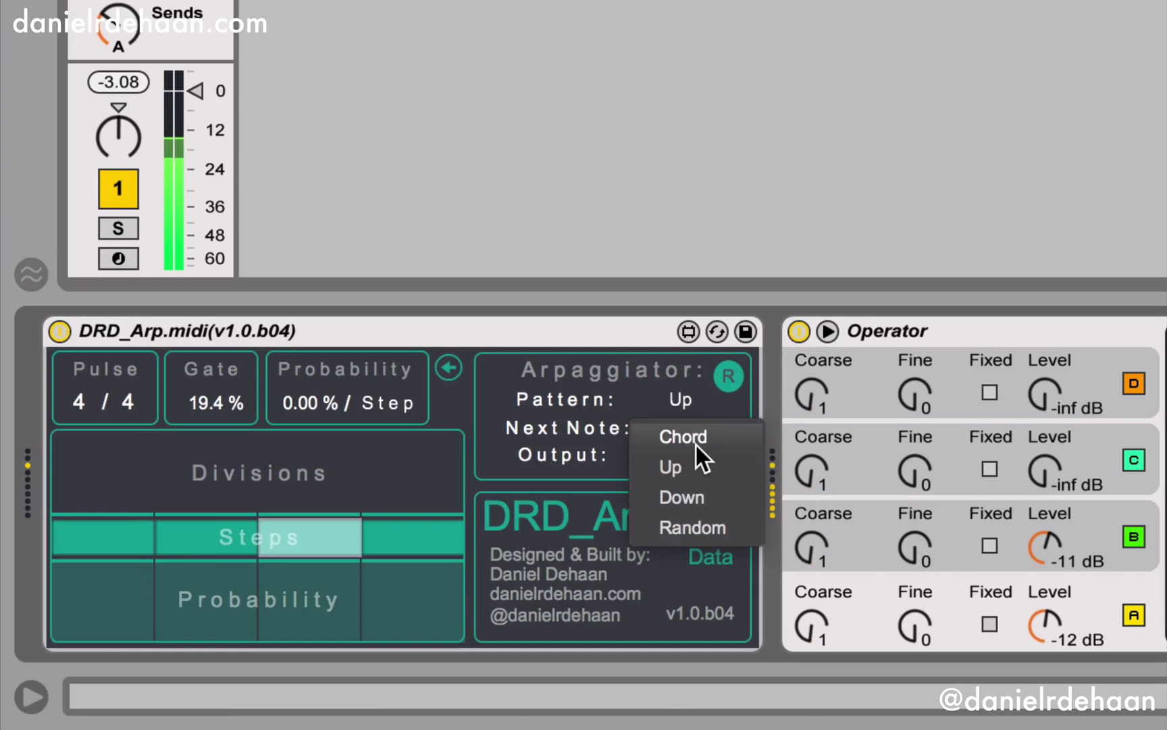
left_click(697, 444)
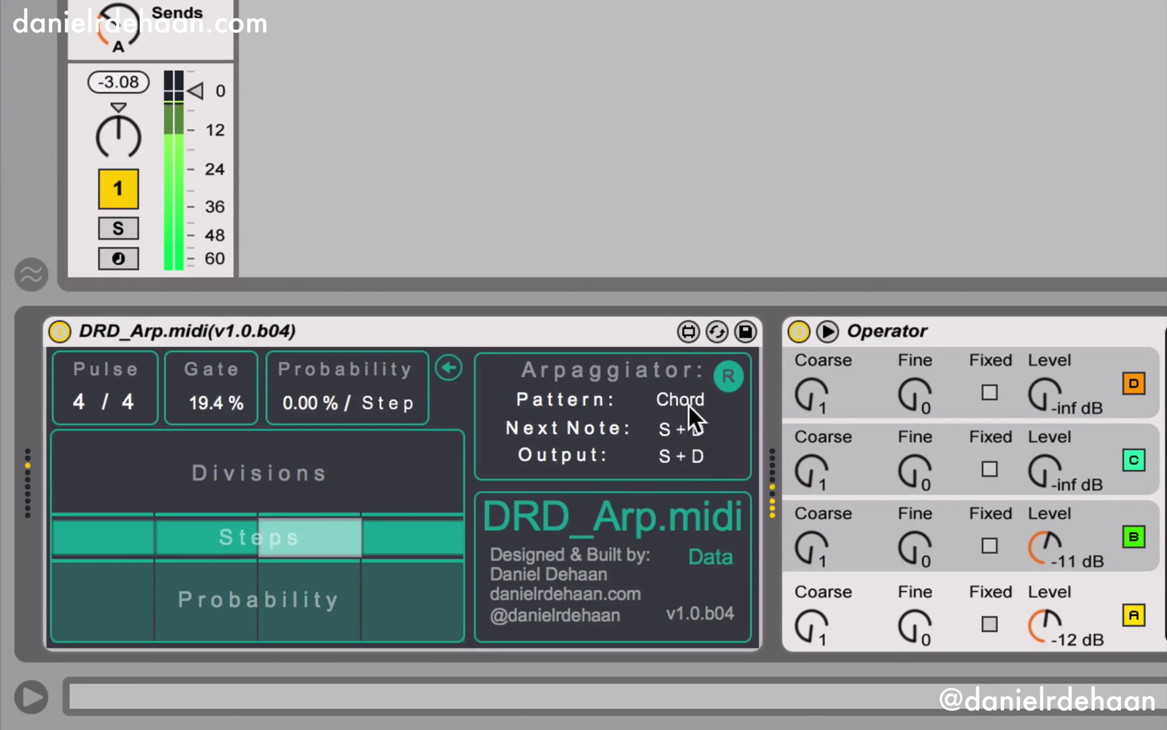
left_click(688, 402)
left_click(687, 465)
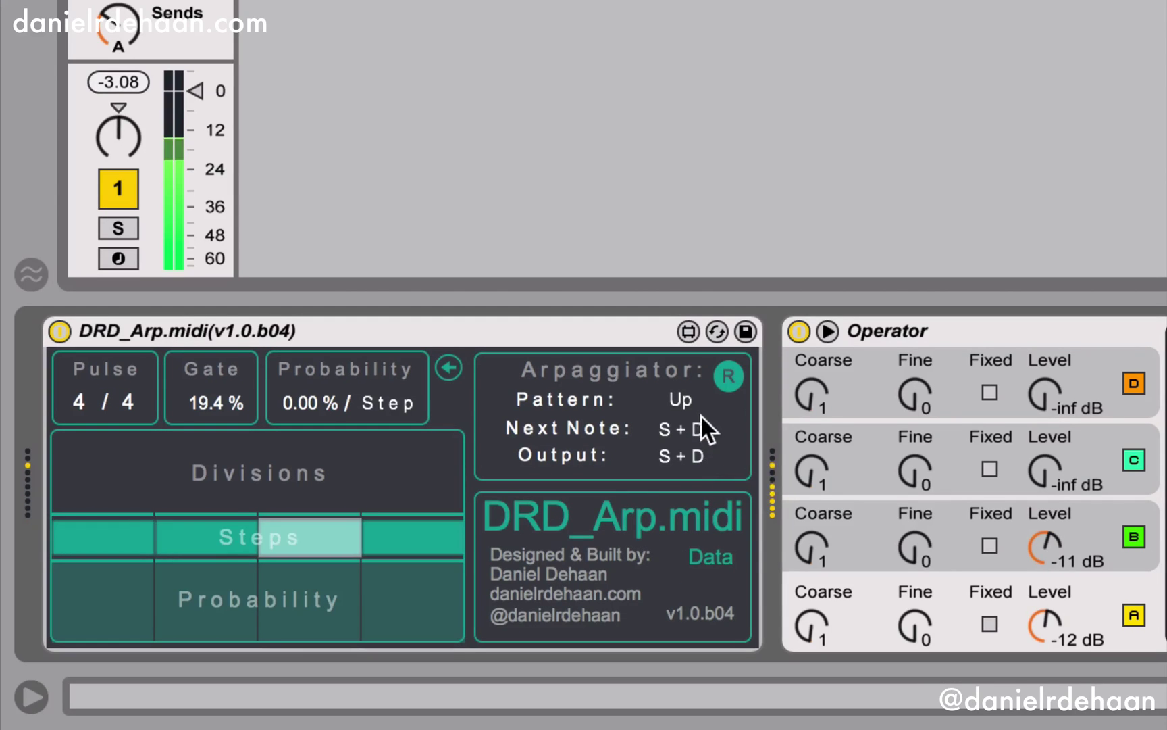
left_click(684, 400)
left_click(688, 496)
left_click(679, 399)
left_click(683, 520)
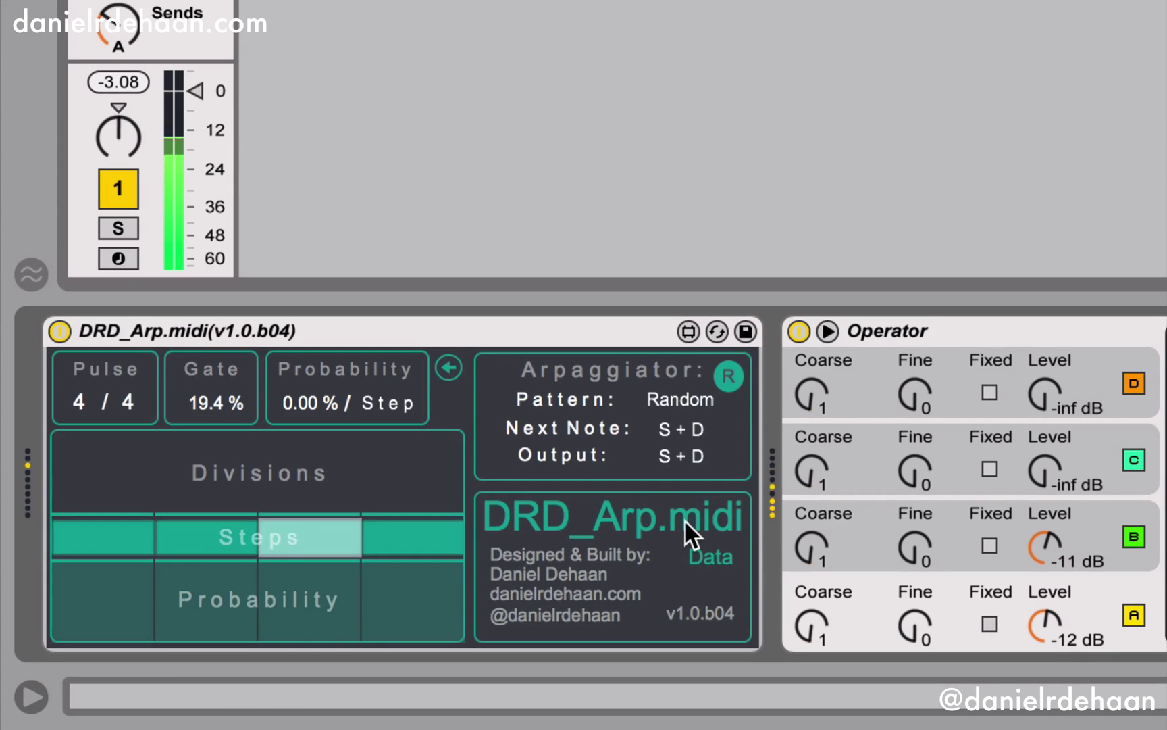
left_click(666, 400)
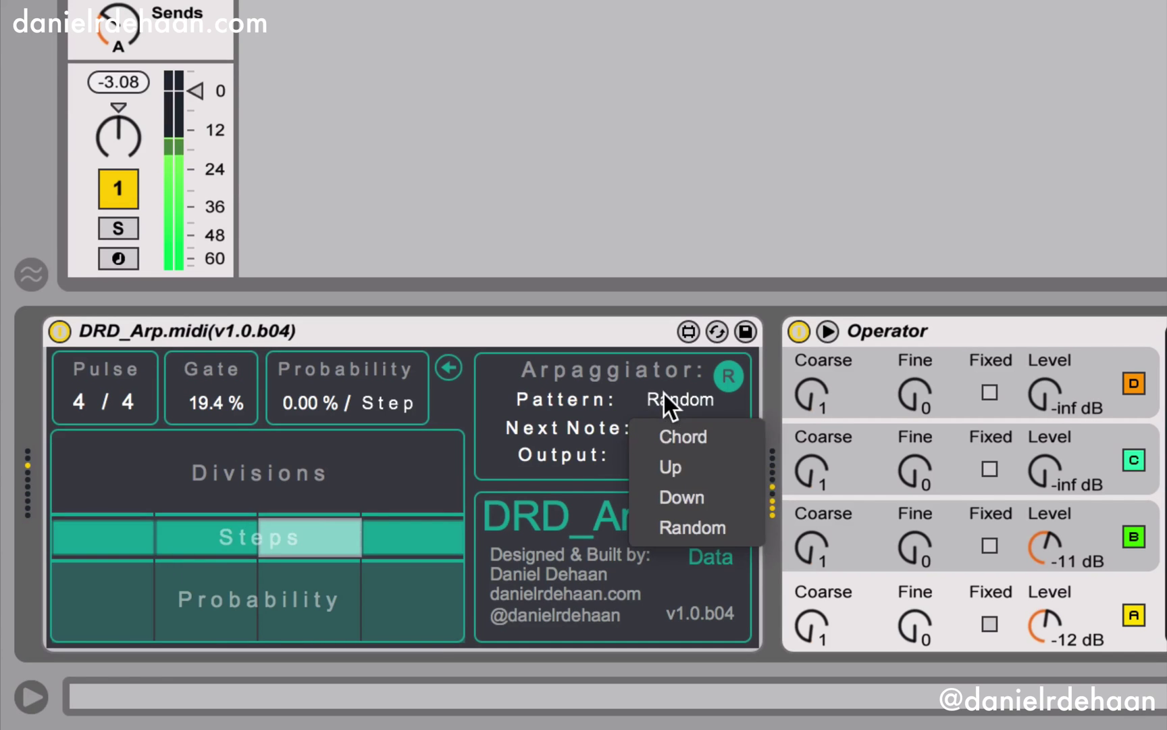
left_click(673, 467)
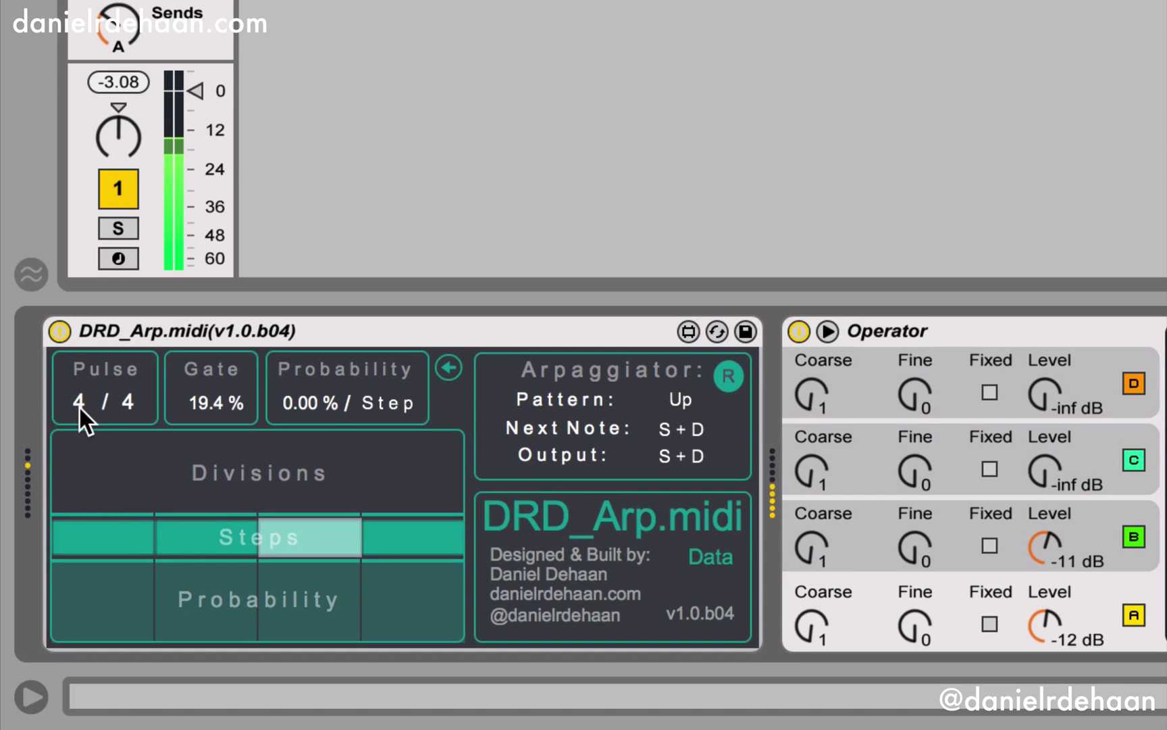
Try a pulse of 8 / 4 and 5 / 4 in the arpeggiator and settle on 5 / 5
left_click_drag(80, 408, 80, 395)
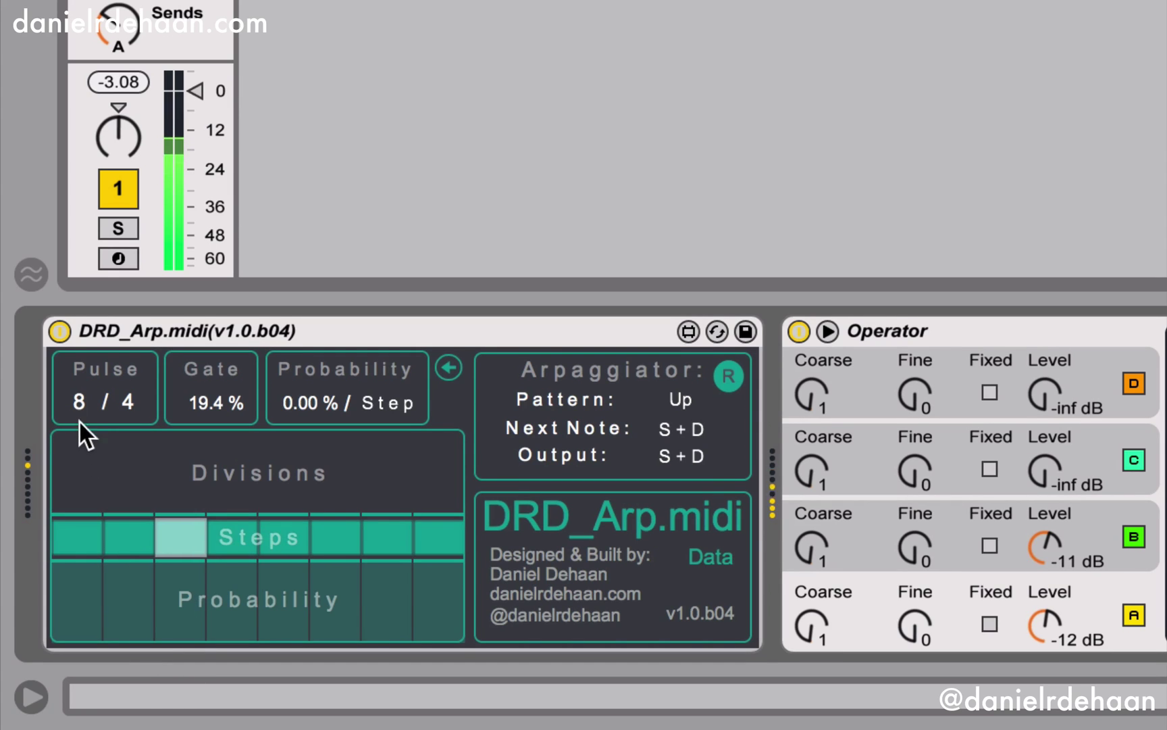
left_click_drag(80, 400, 79, 423)
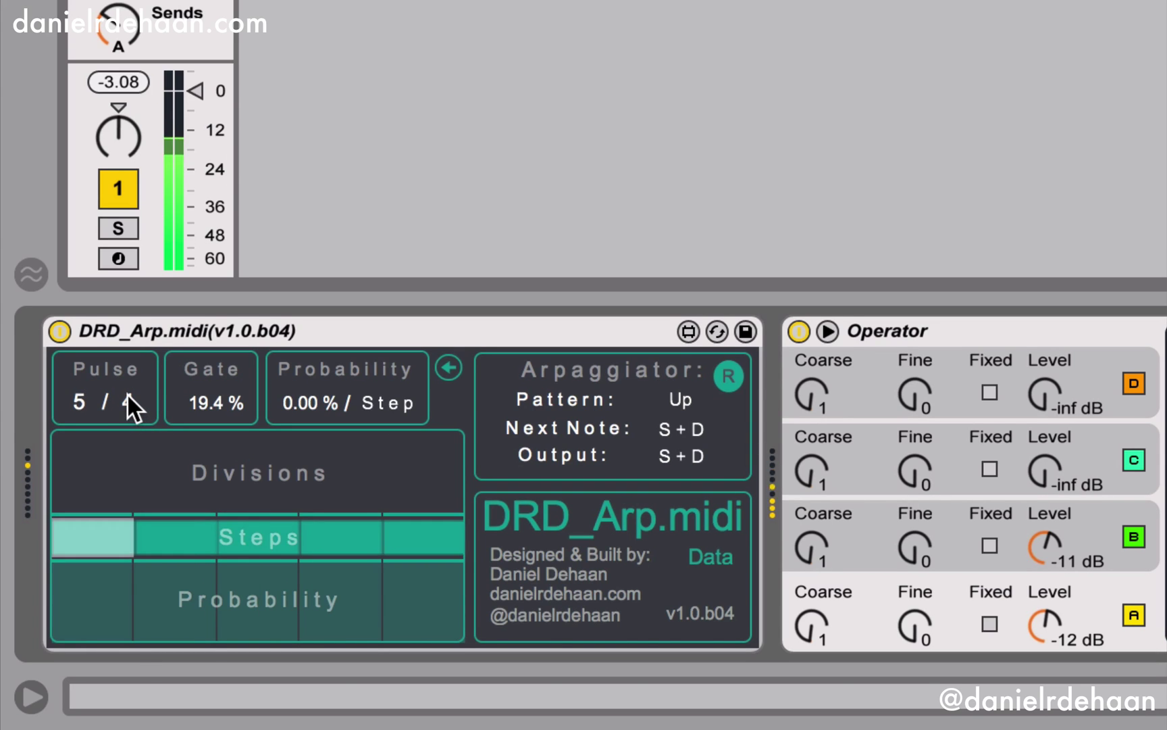
left_click_drag(127, 395, 128, 385)
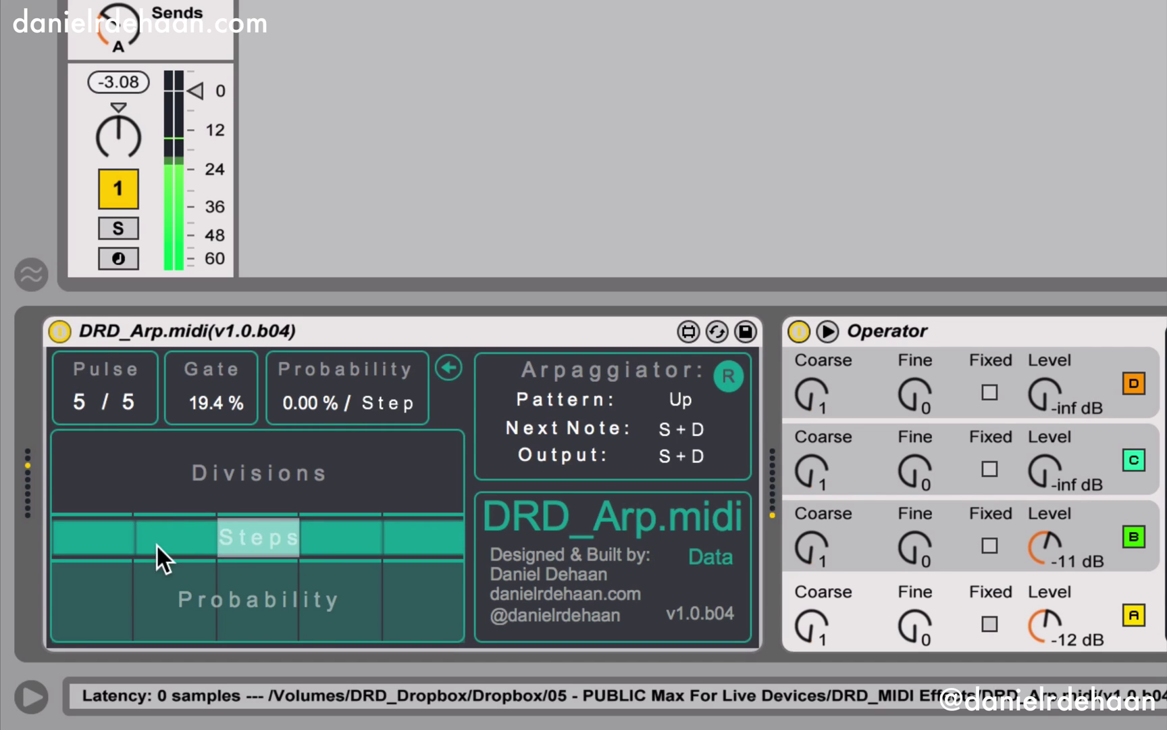
Turn off the second and fourth steps of the arpeggiator and turn both back on
left_click(167, 518)
left_click(359, 524)
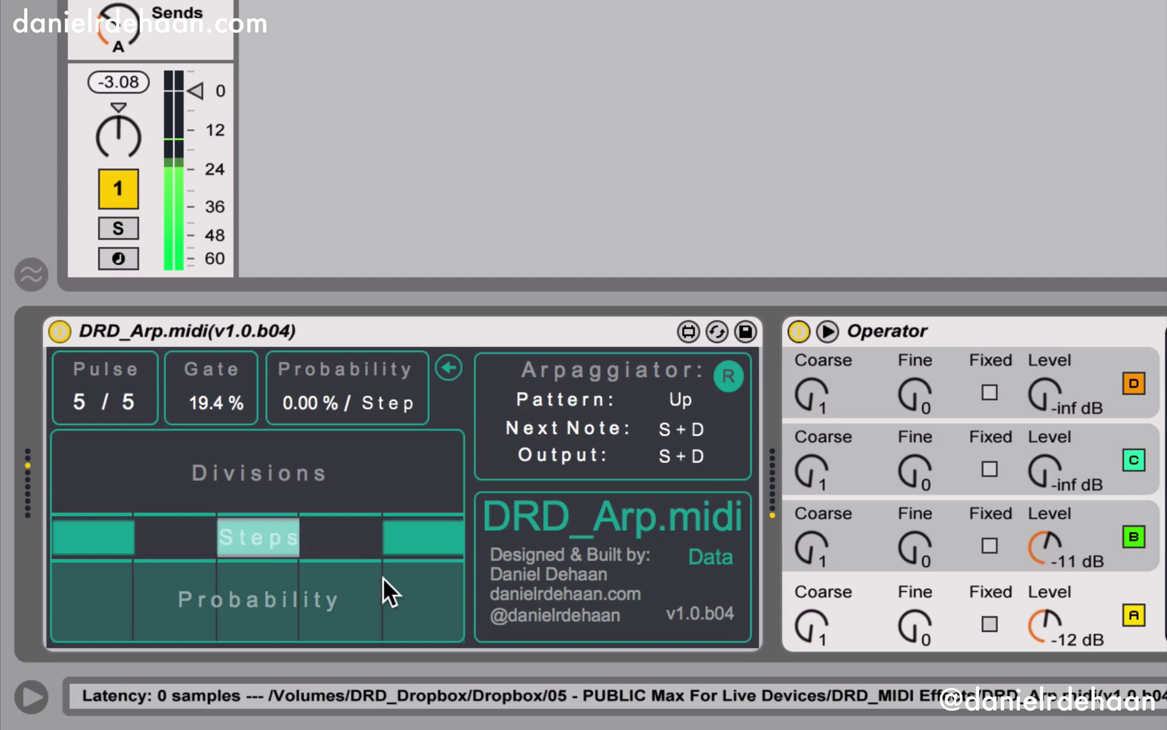
left_click(166, 535)
left_click(344, 533)
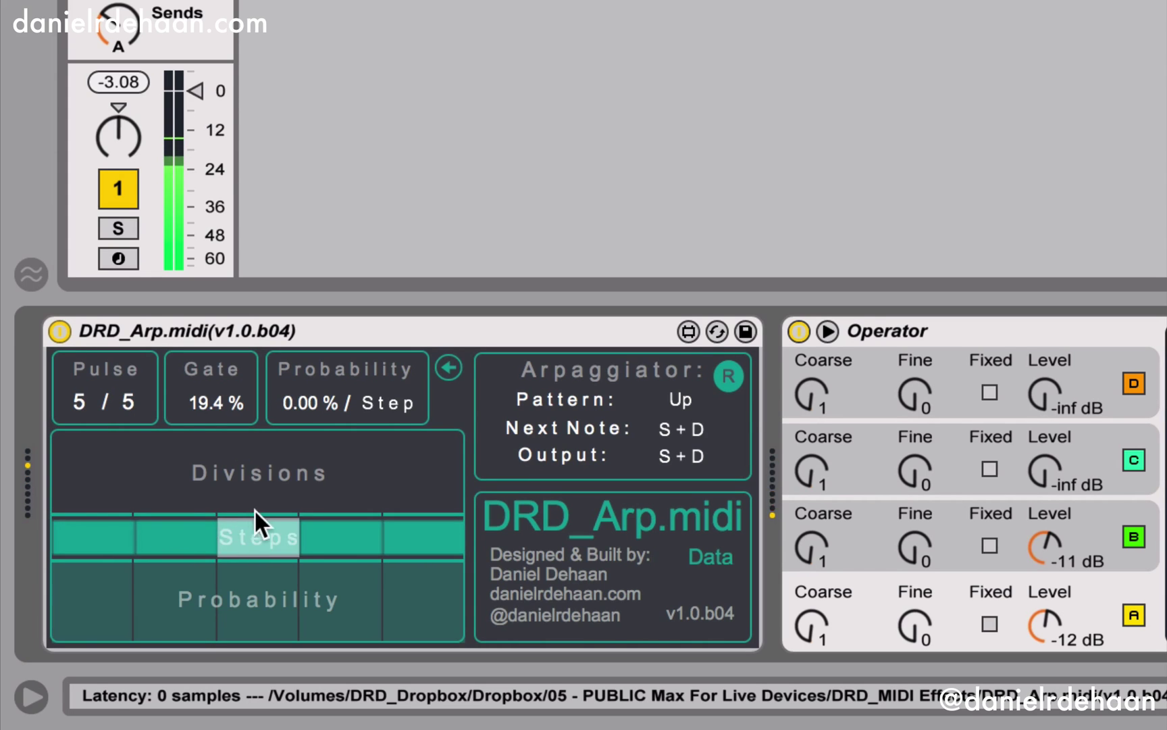
Raise the fifth step's divisions slightly and set the arpeggiator's probability to 100 % / Div
left_click_drag(447, 506, 434, 409)
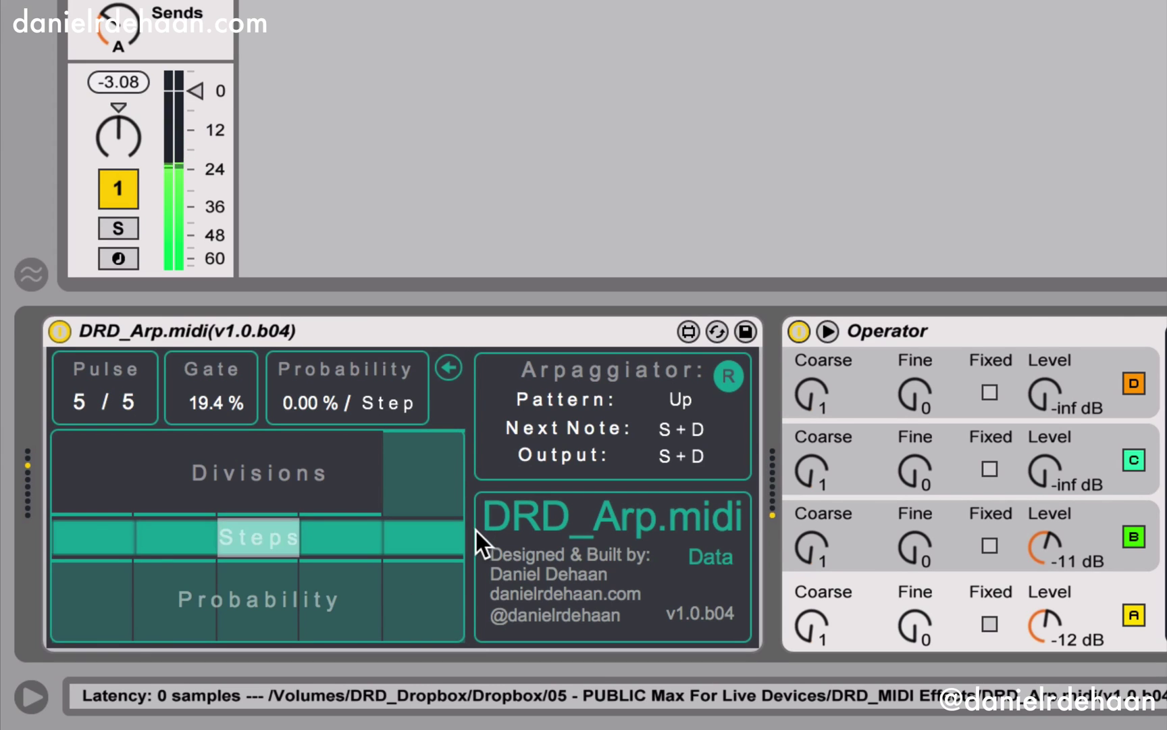
left_click_drag(425, 450, 426, 485)
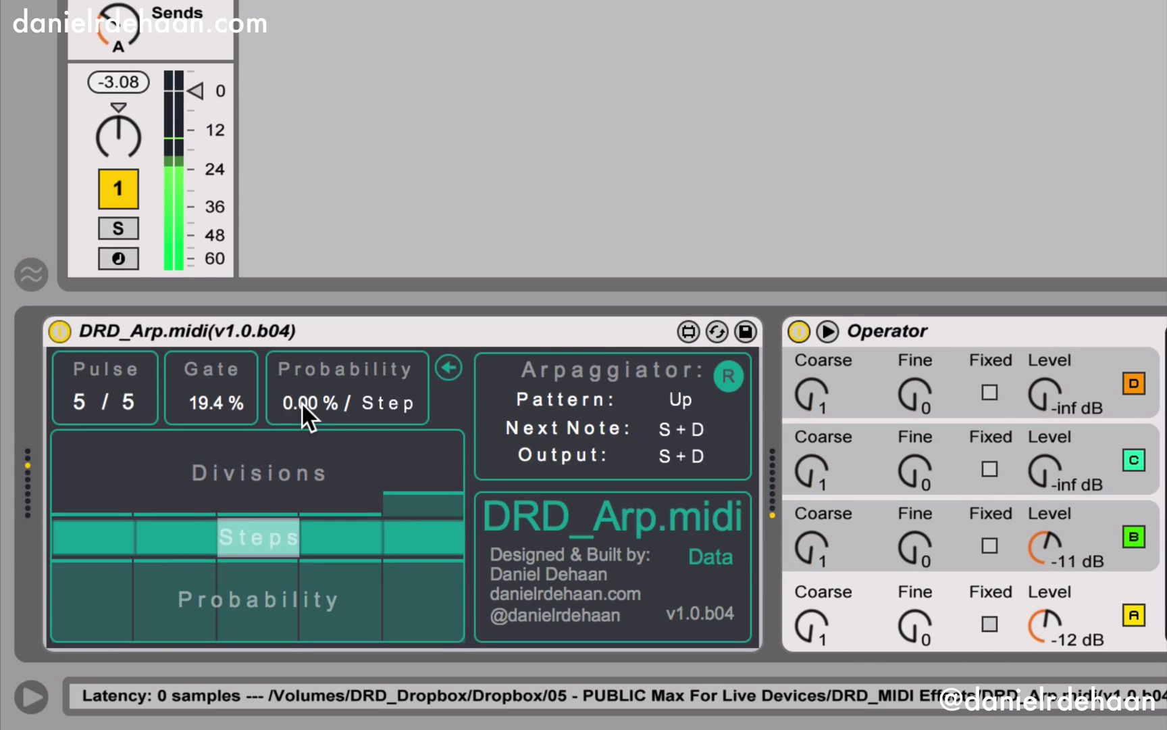
left_click_drag(301, 402, 301, 351)
left_click(384, 407)
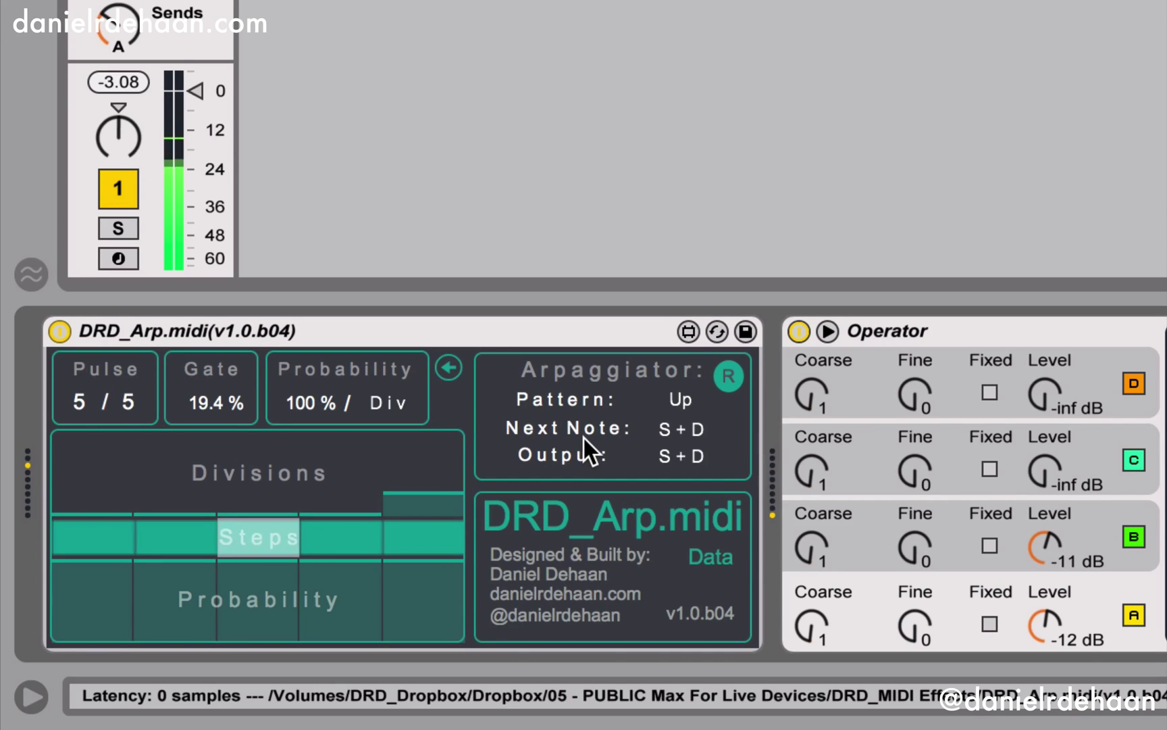
Set Next Note to (S + D) * P and lower the probability of the second, third and fifth steps to about half
left_click(667, 429)
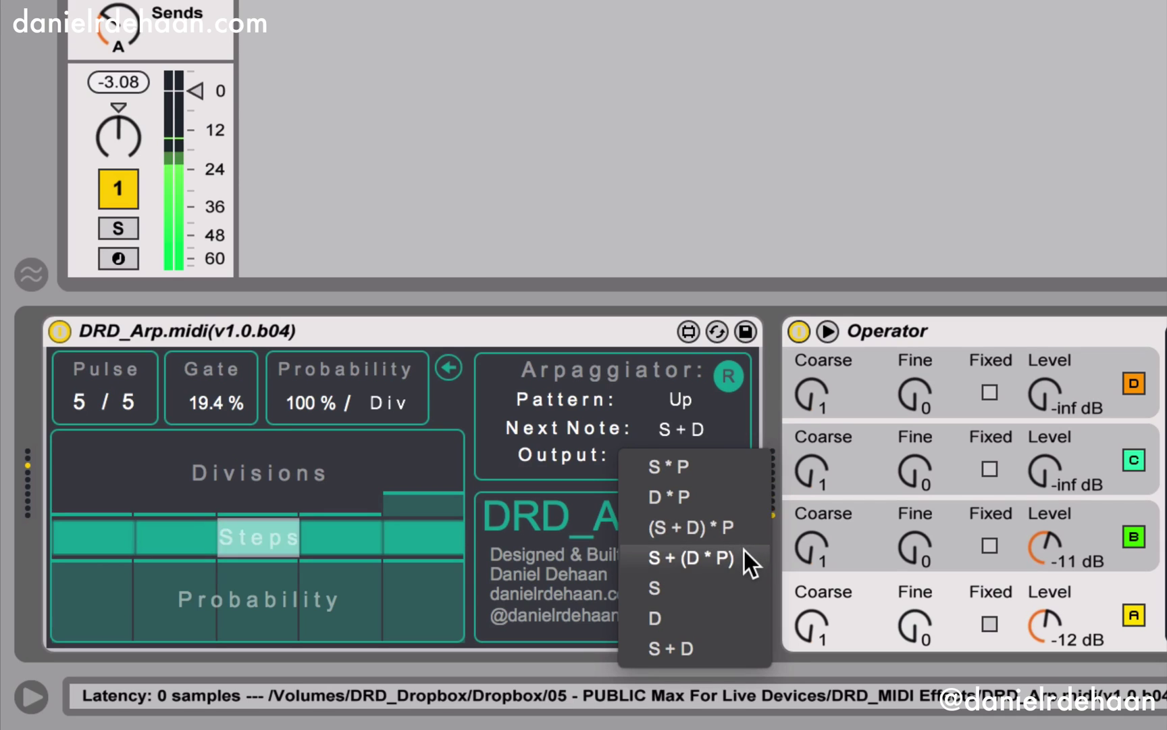
left_click(739, 529)
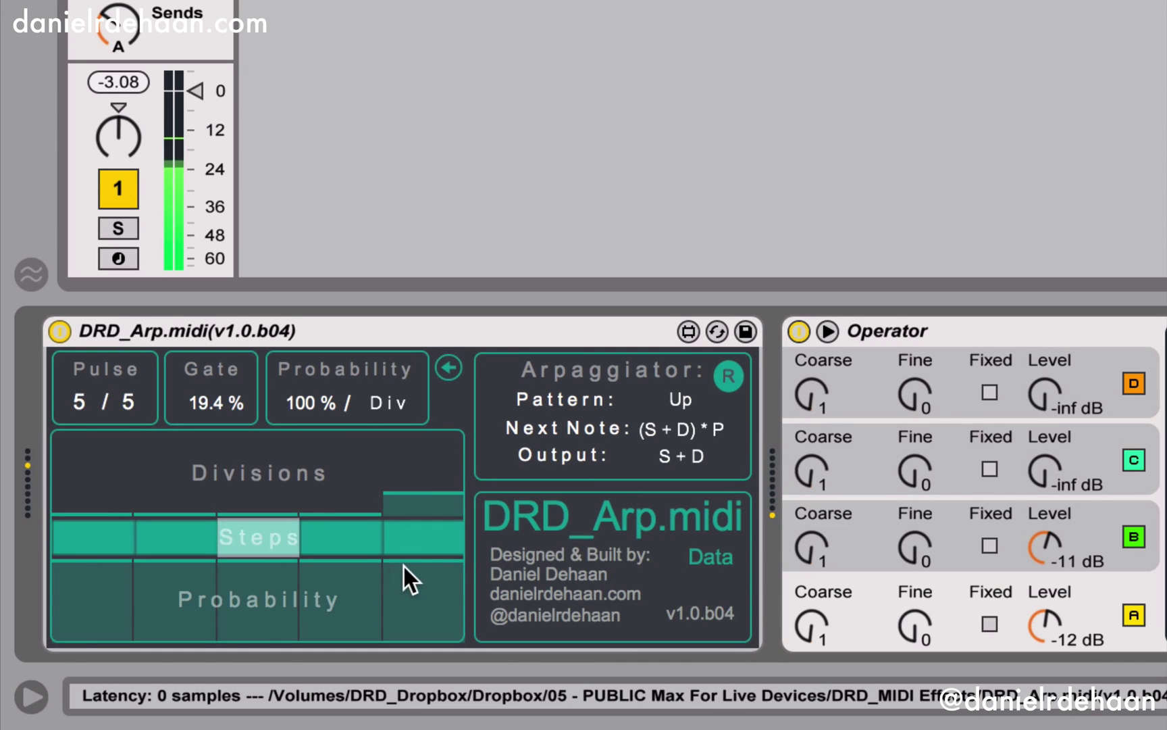
left_click_drag(405, 567, 413, 602)
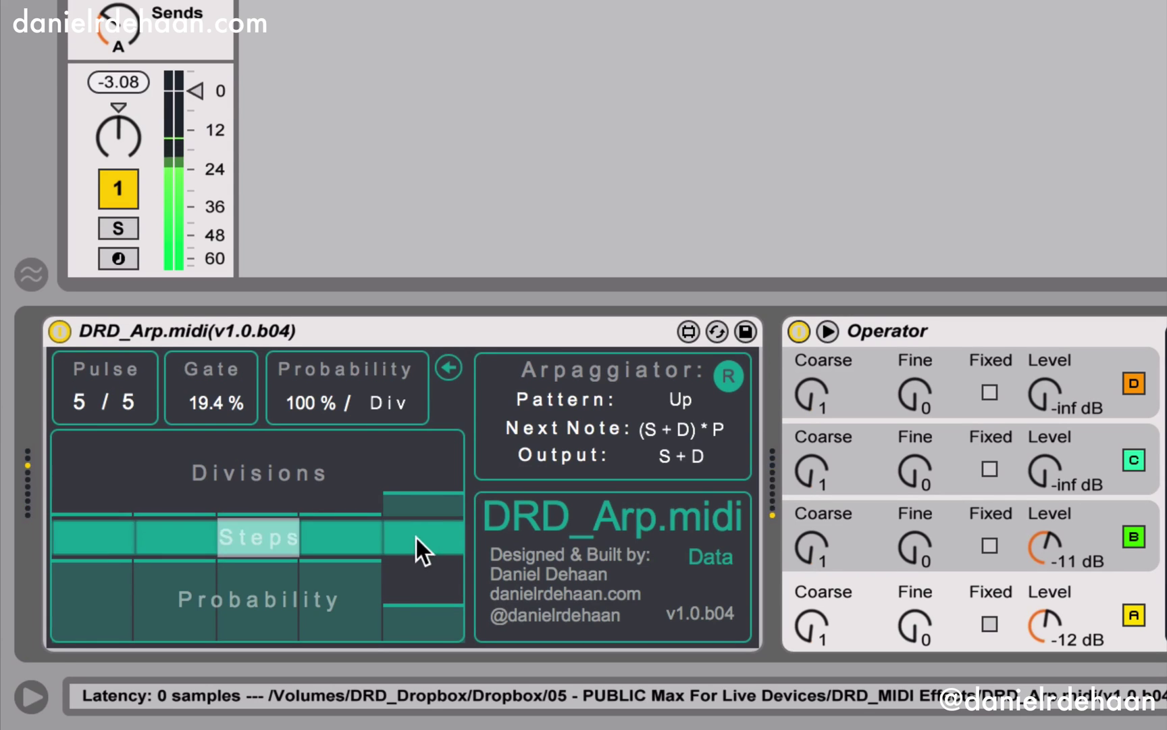
left_click_drag(170, 565, 169, 594)
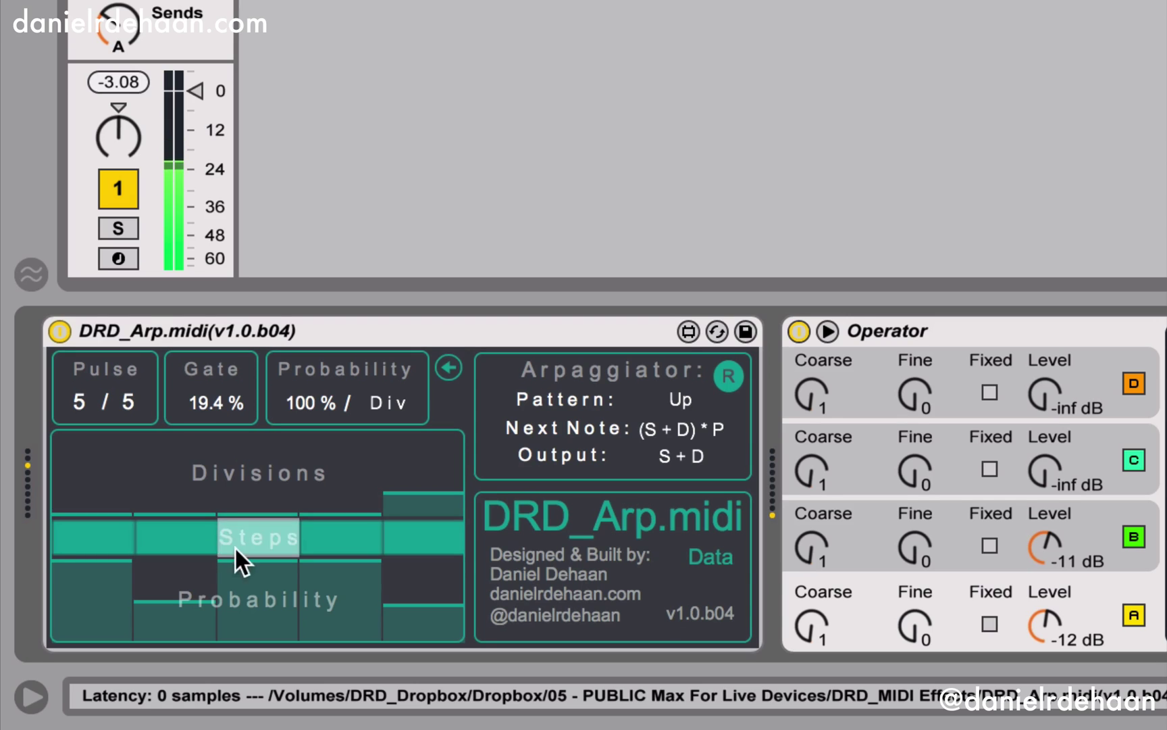
left_click_drag(245, 557, 246, 588)
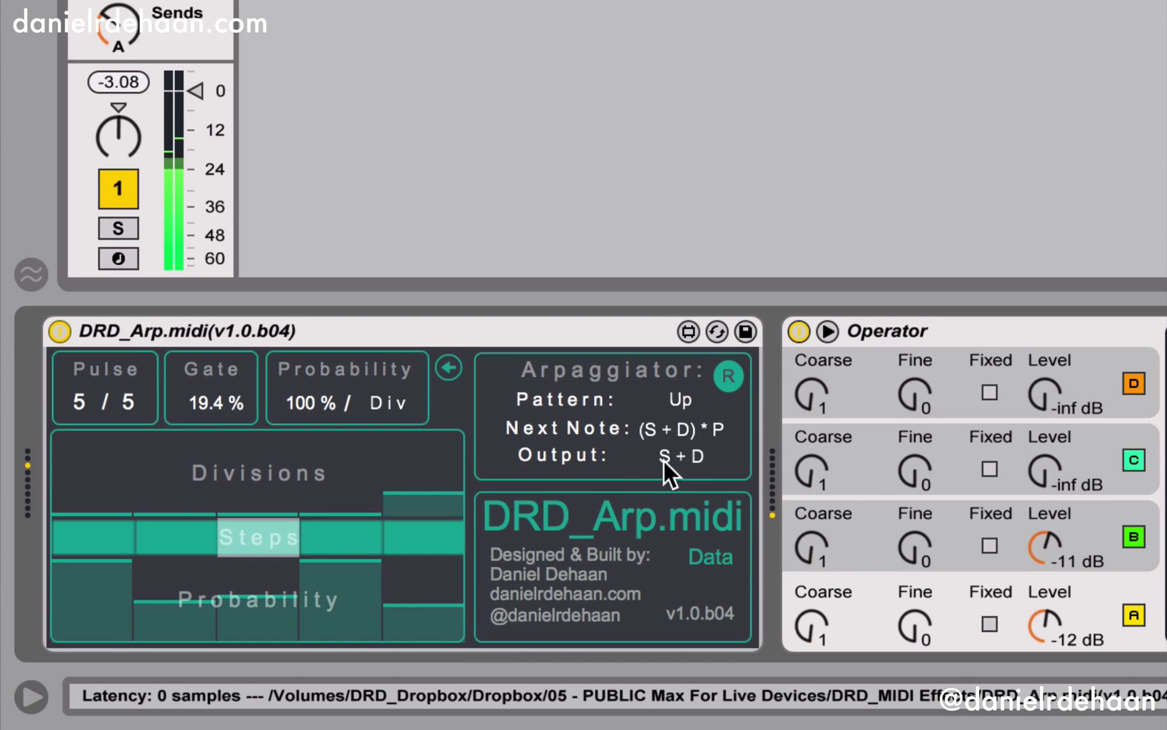
Set Output to (S + D) * P, apply the probability per Step and slightly raise the fifth step's probability
left_click(683, 454)
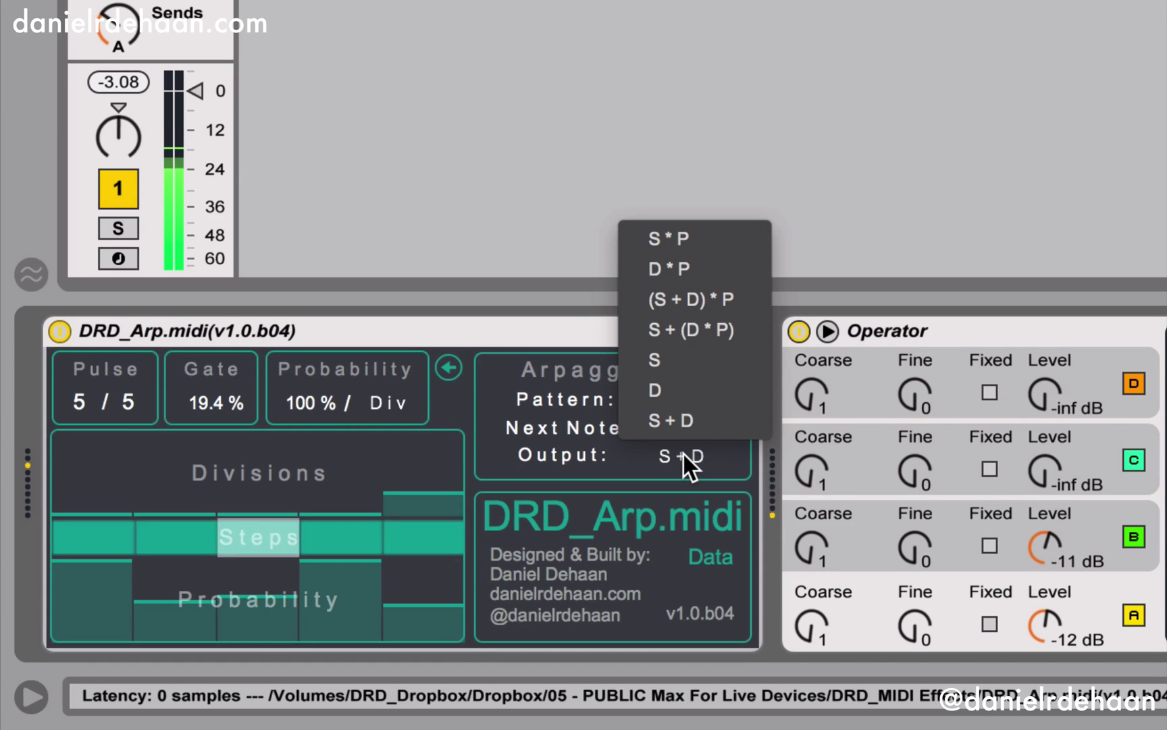
left_click(738, 295)
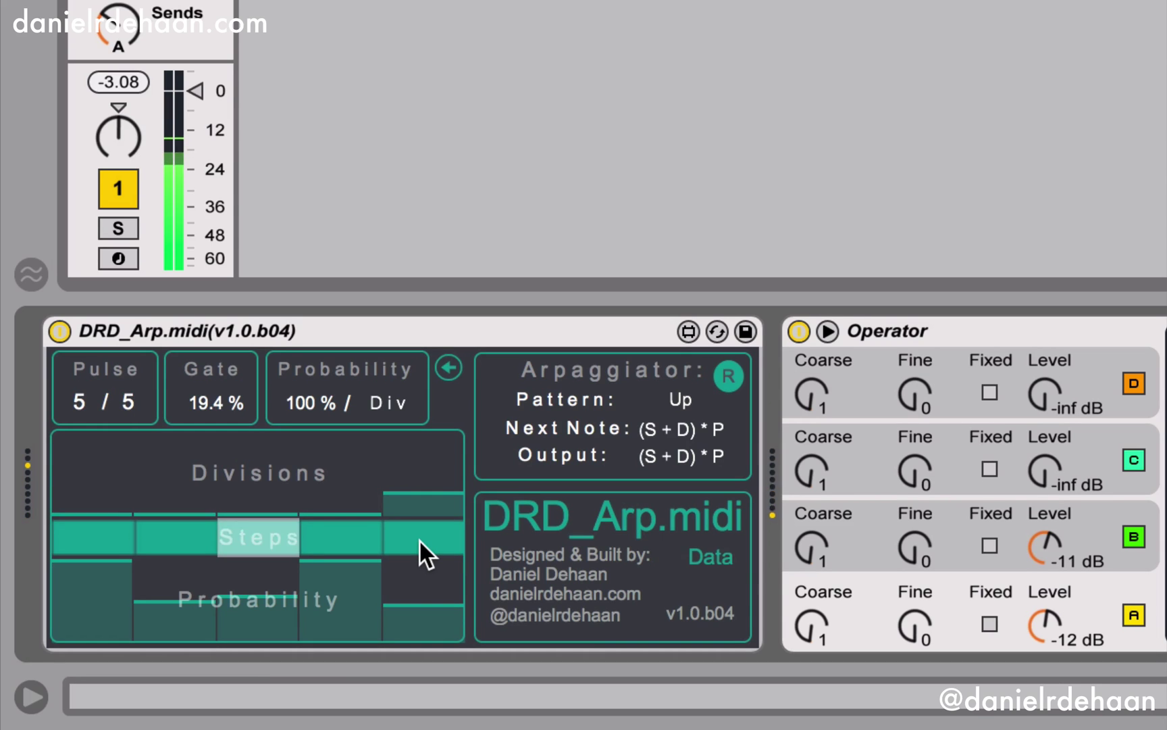
left_click(389, 404)
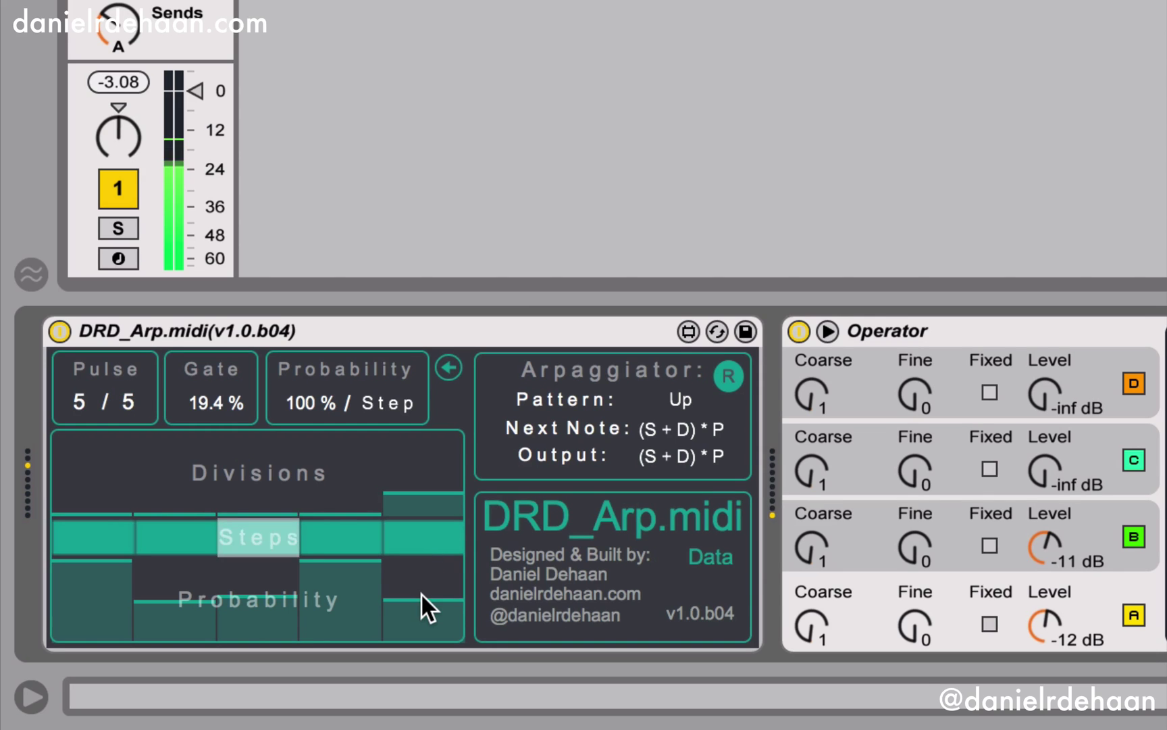
left_click_drag(421, 593, 420, 586)
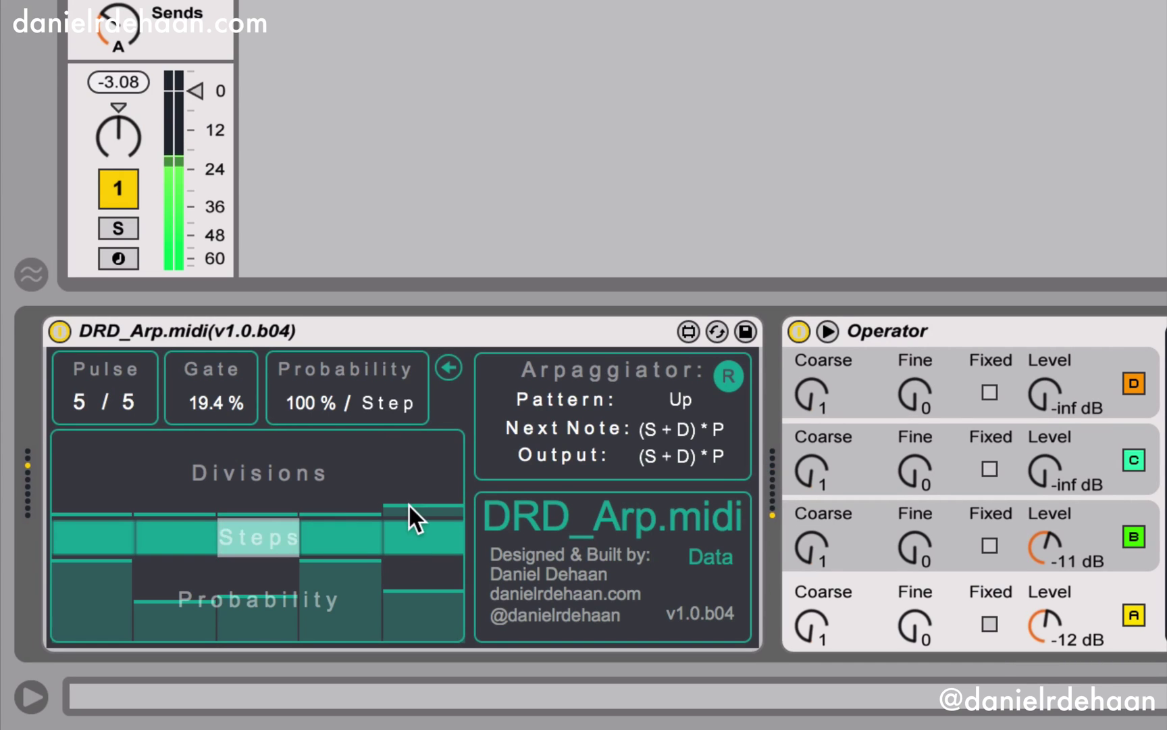
Set the pulse to 4 / 4 and restore full probability on all four steps
left_click_drag(124, 410, 77, 412)
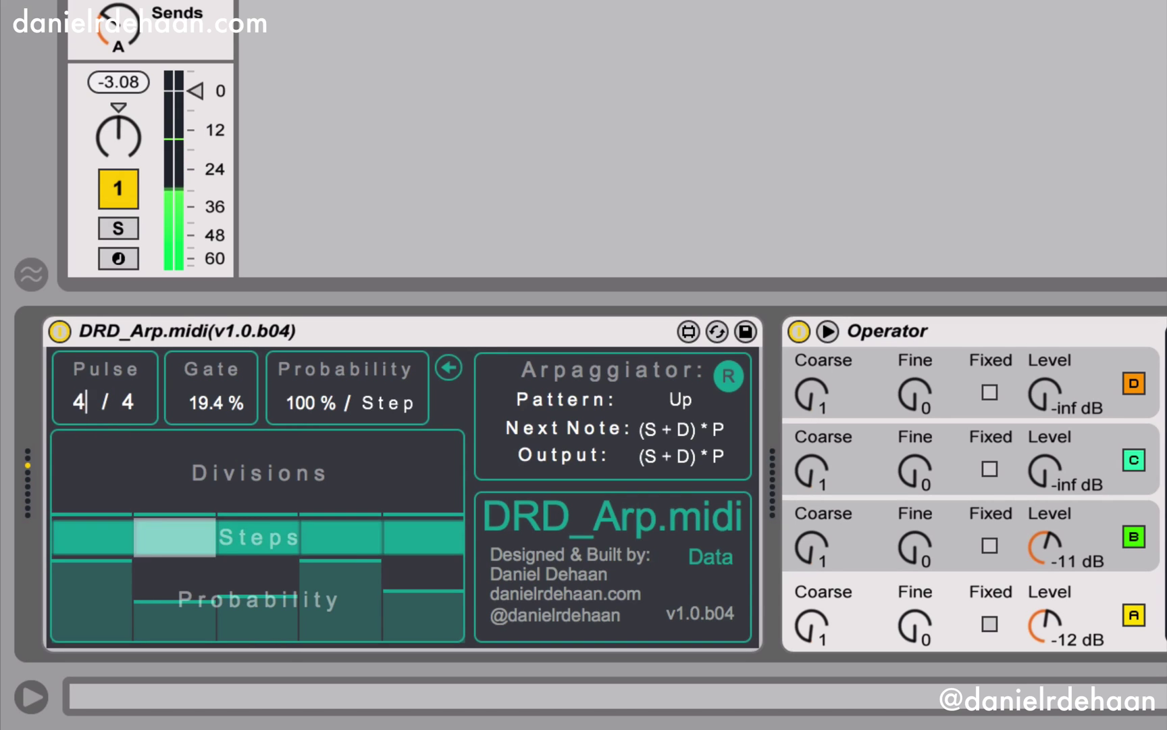
left_click_drag(189, 579, 203, 503)
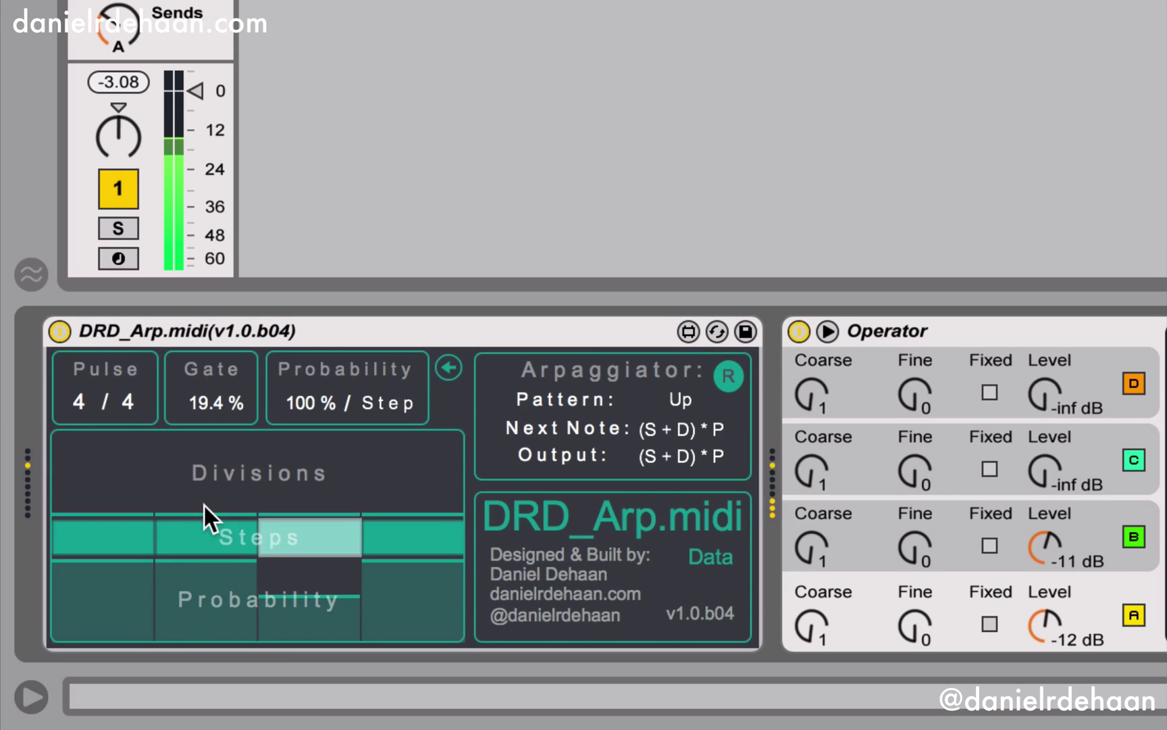
left_click_drag(335, 595, 331, 547)
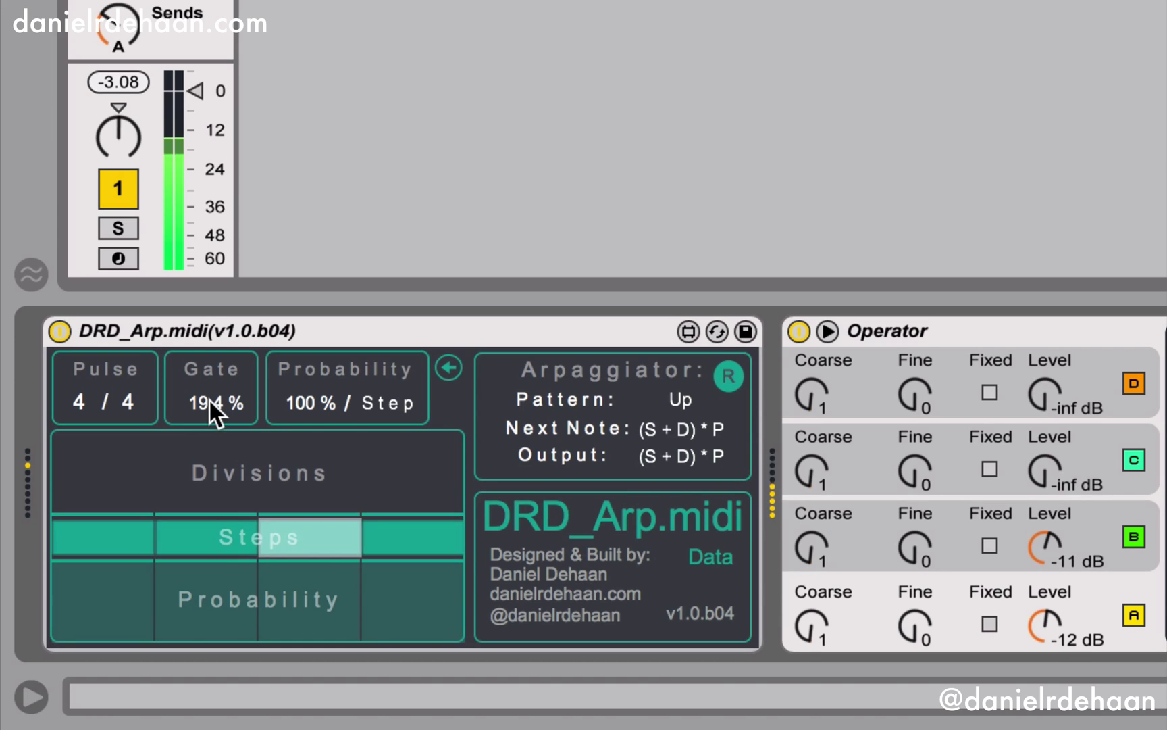
Try long and short gate lengths for the arpeggiator and set the gate to 11.6 %
left_click_drag(209, 398, 208, 280)
left_click_drag(209, 398, 209, 508)
left_click_drag(209, 398, 208, 415)
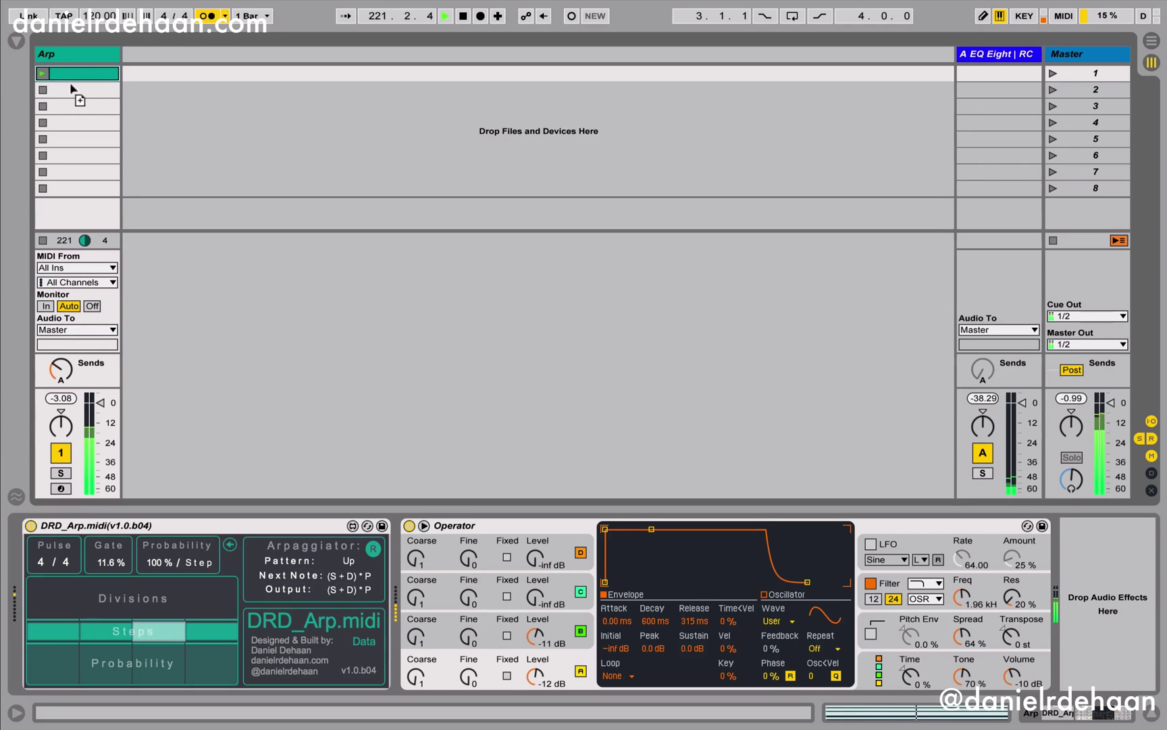
Duplicate the Arp track's first clip into the slot below and launch the copy
key("super+d")
left_click(45, 90)
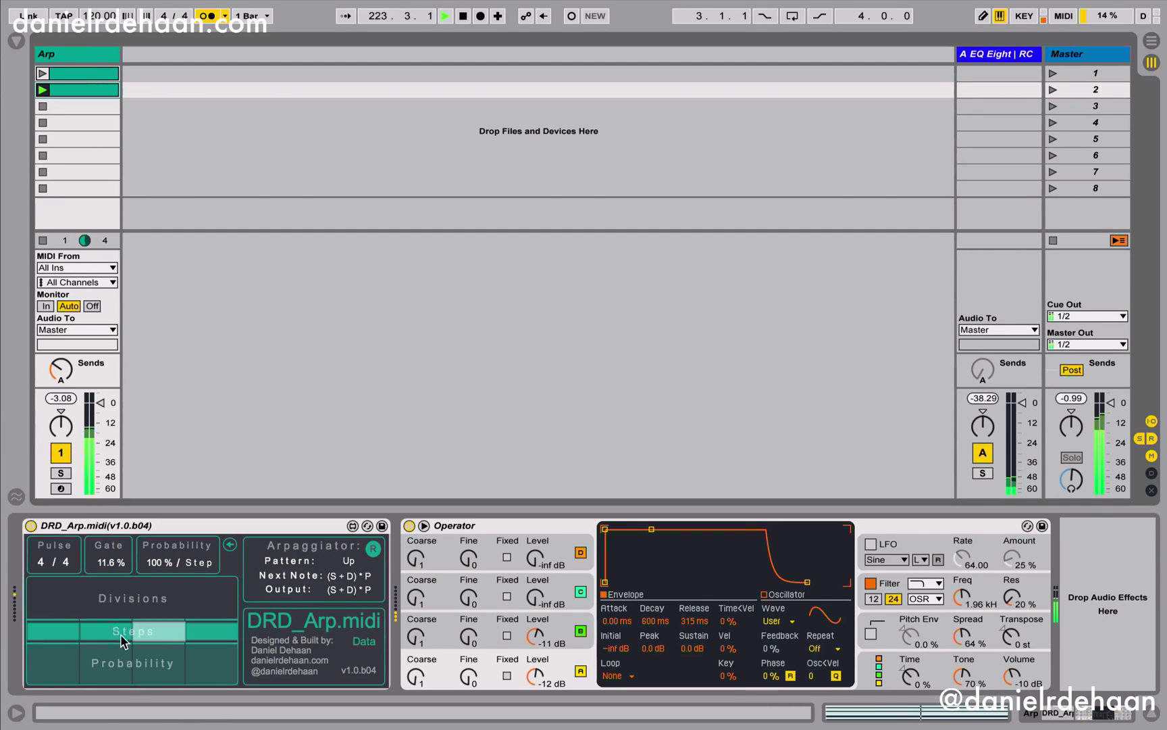
Set the pulse to 5 / 5 for the second clip and raise the divisions of the second and fifth steps
left_click_drag(67, 569, 42, 562)
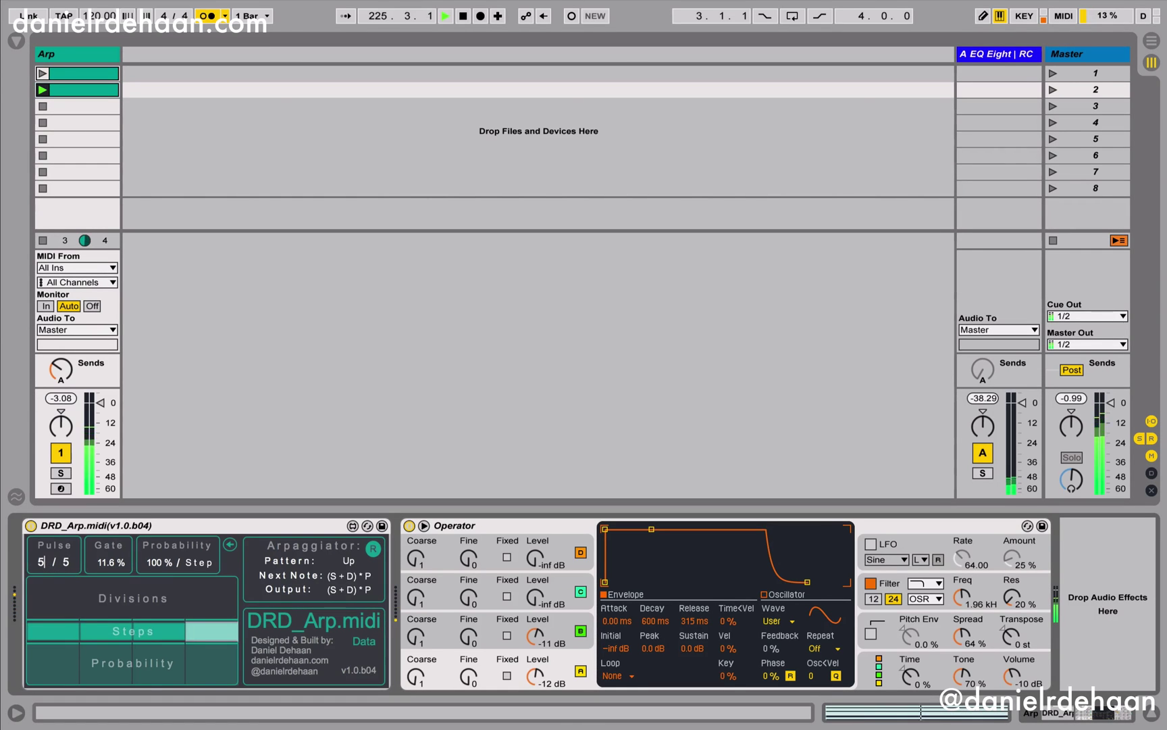
left_click(92, 614)
left_click(218, 614)
left_click(218, 614)
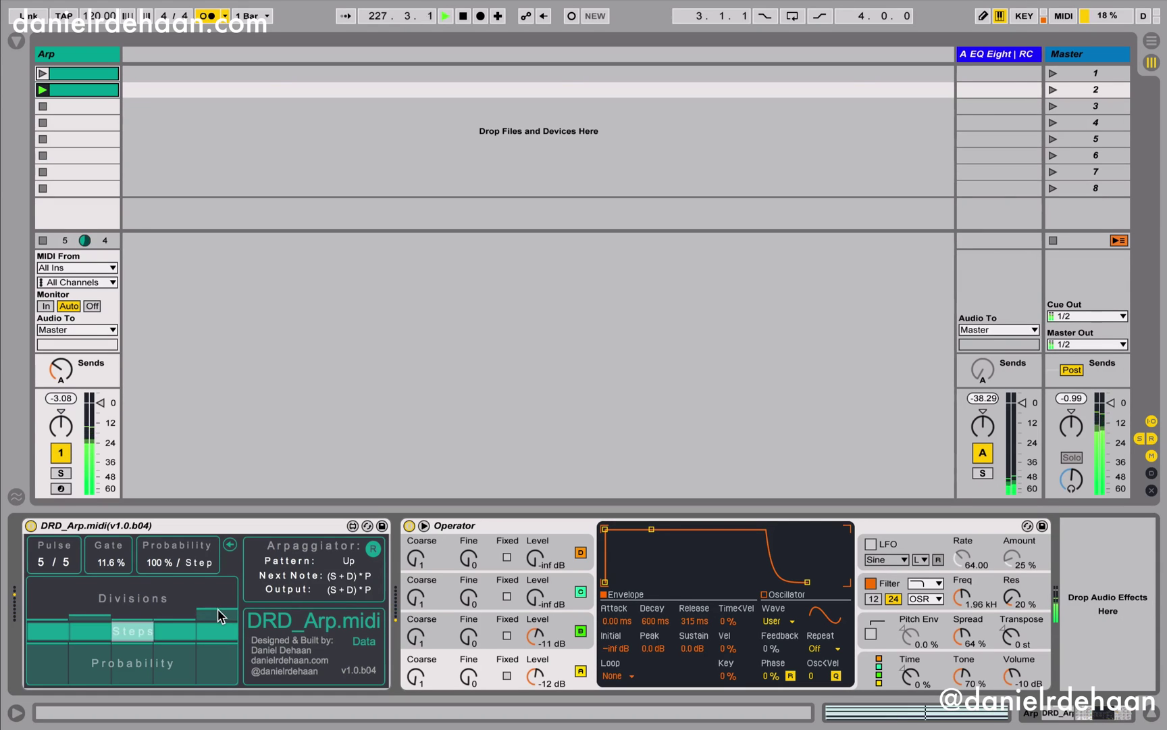
Switch the probability to per Div and lower the probability of the second, fourth and fifth steps
left_click(199, 564)
left_click_drag(92, 645, 99, 671)
left_click_drag(212, 645, 214, 656)
left_click(165, 653)
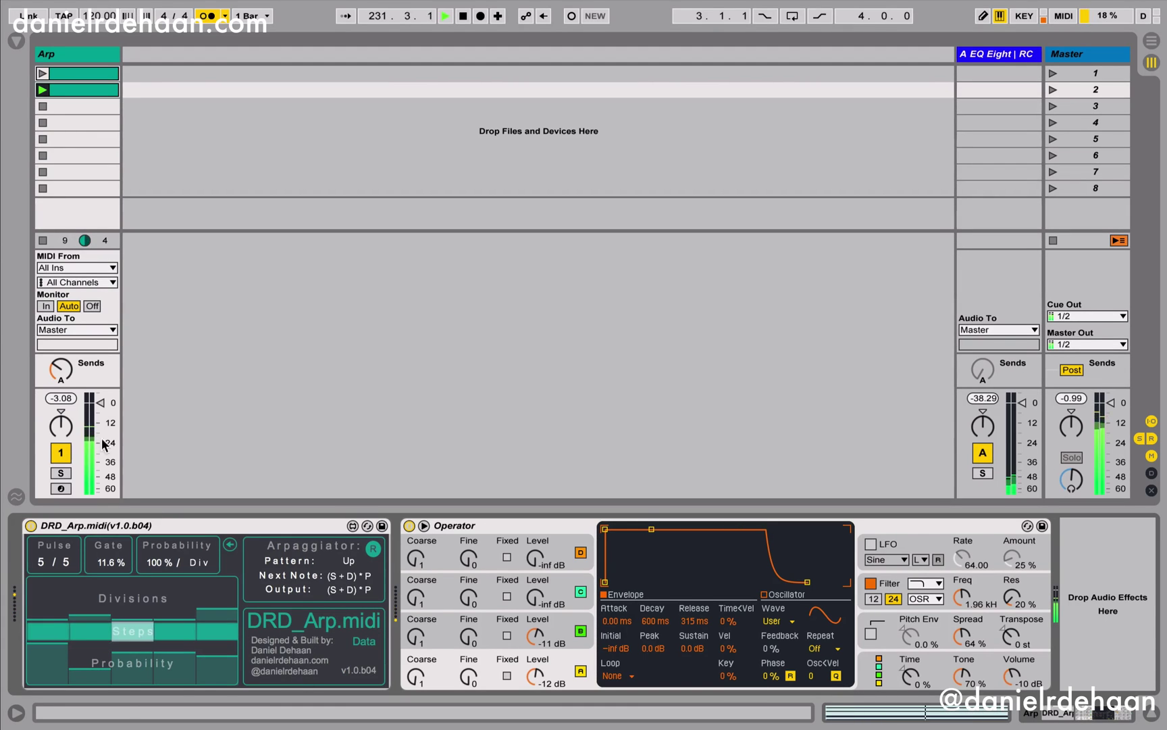
Launch the first and second Arp clips in turn to compare the arpeggiator settings each one recalls
left_click(43, 73)
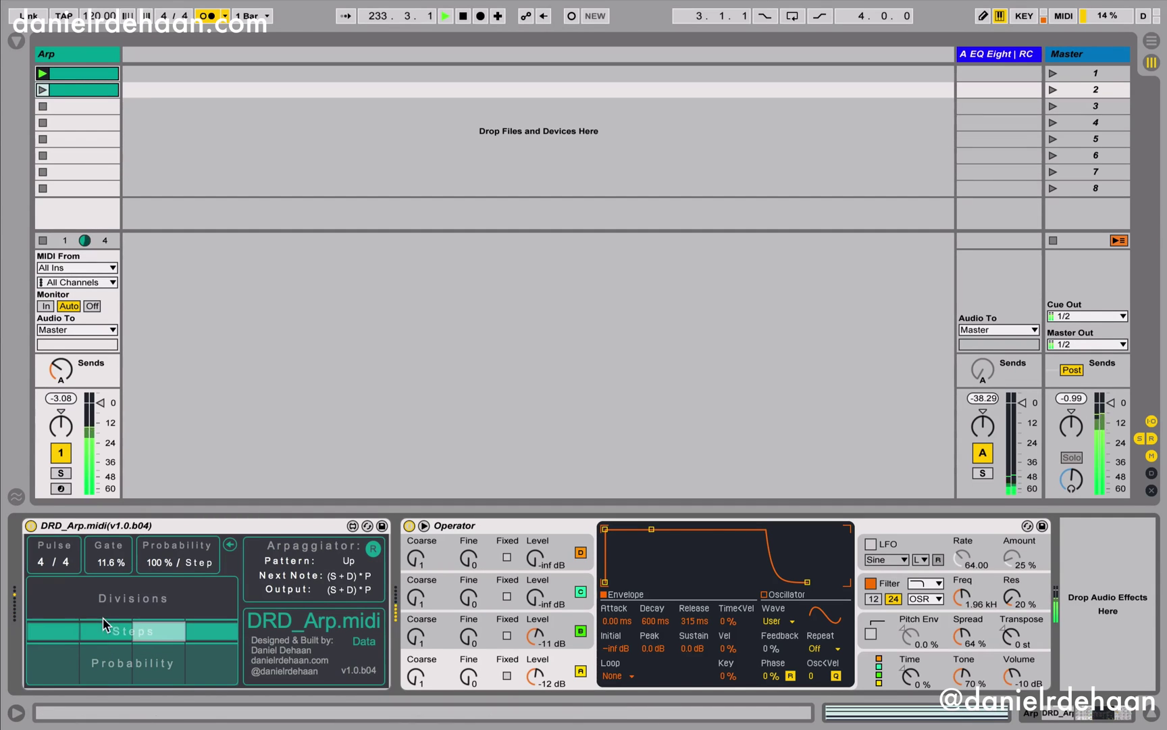
left_click(41, 89)
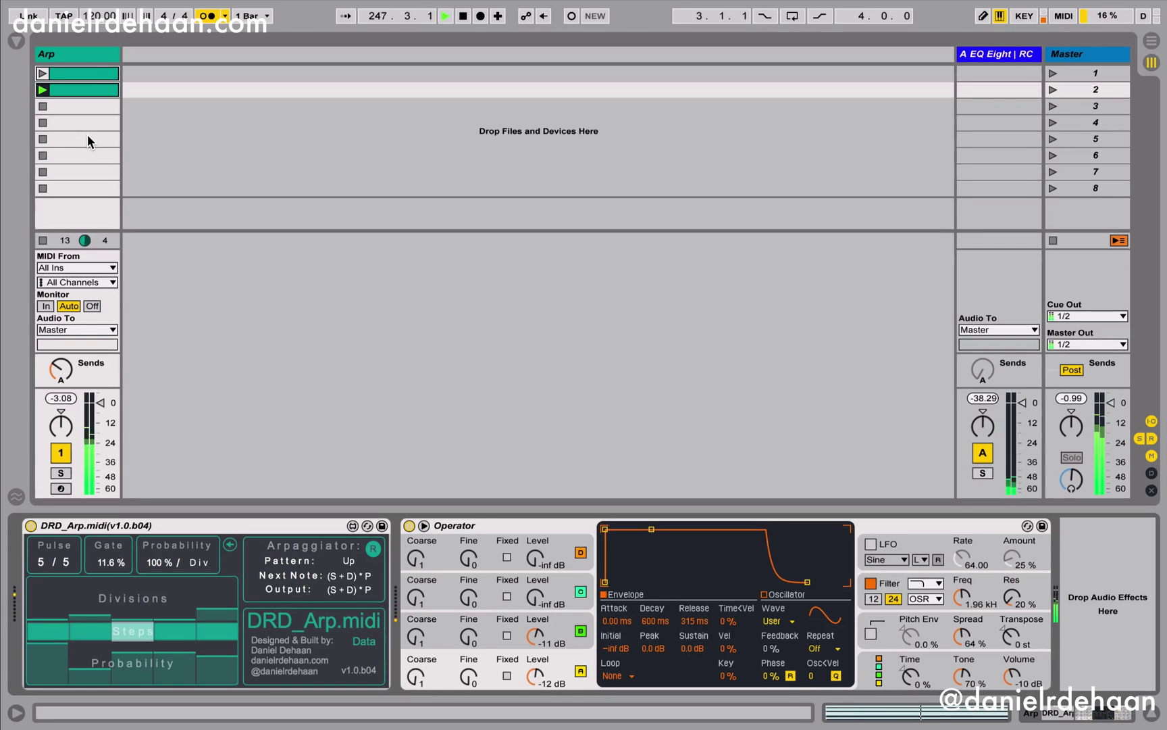
Change the Arp track's colour to magenta so the arpeggiator device takes on the same colour
right_click(62, 54)
left_click(248, 272)
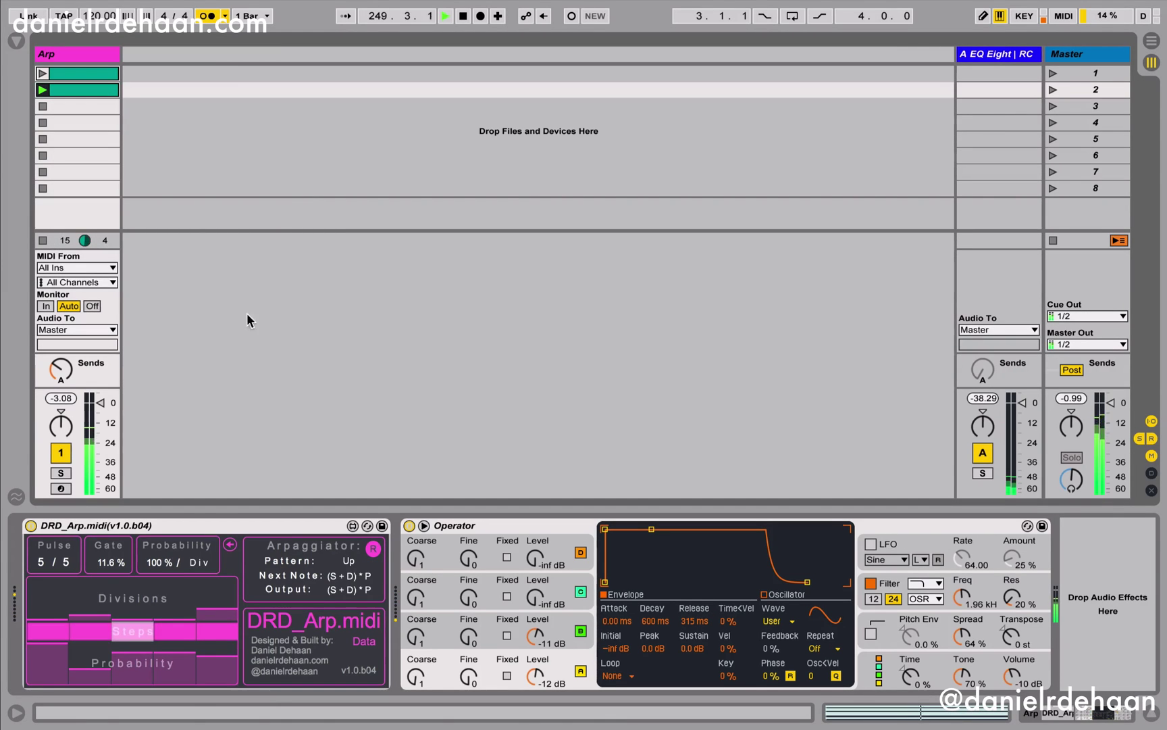